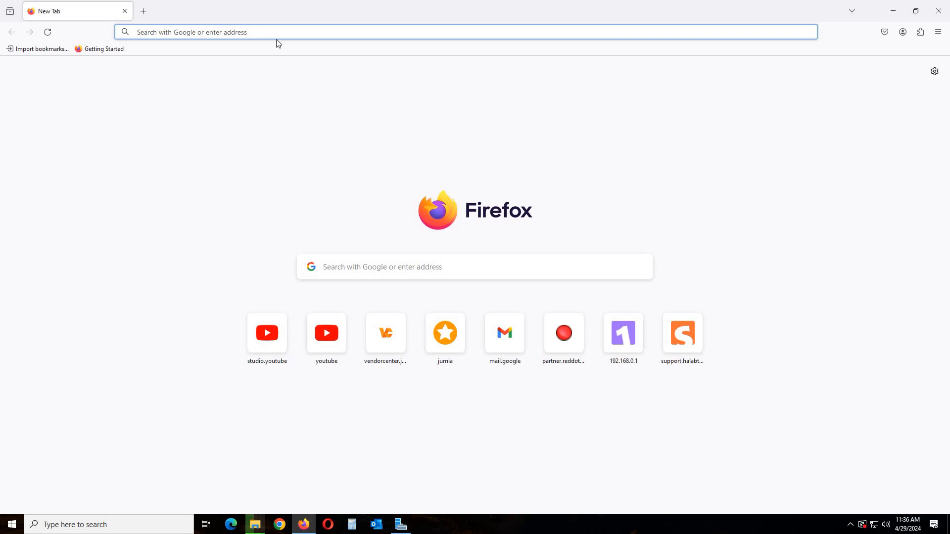
Search the web for "google drive download" and open Google's own Drive download page from the results.
{"action": "type", "text": "goo"}
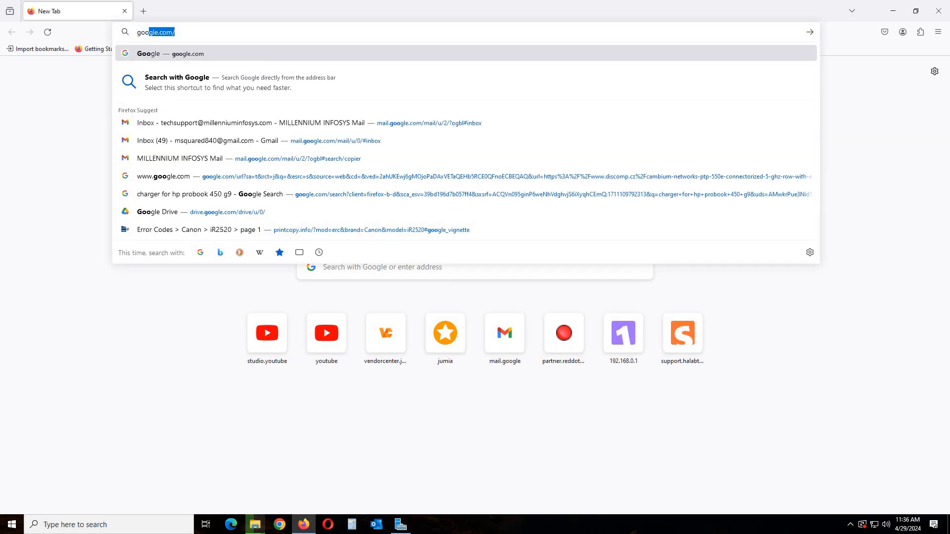
{"action": "type", "text": "gle"}
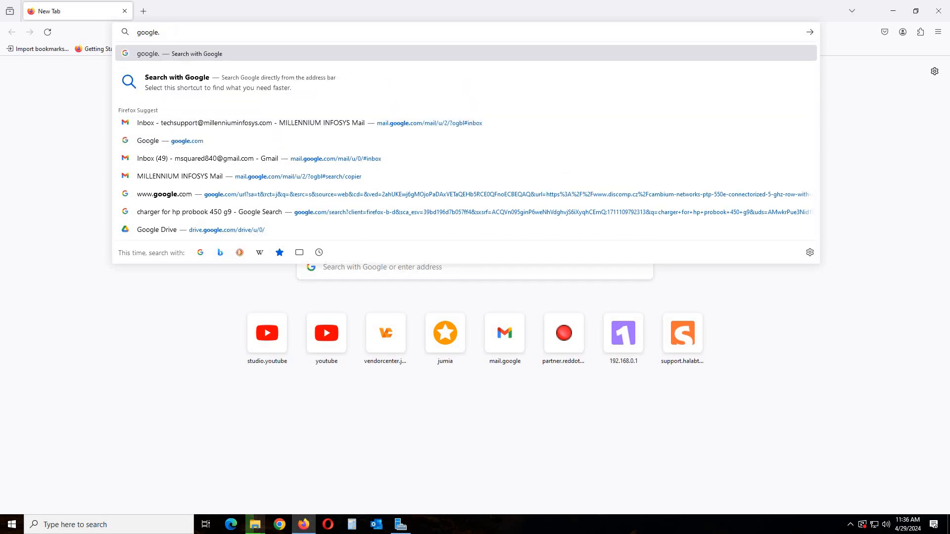
{"action": "type", "text": " dr"}
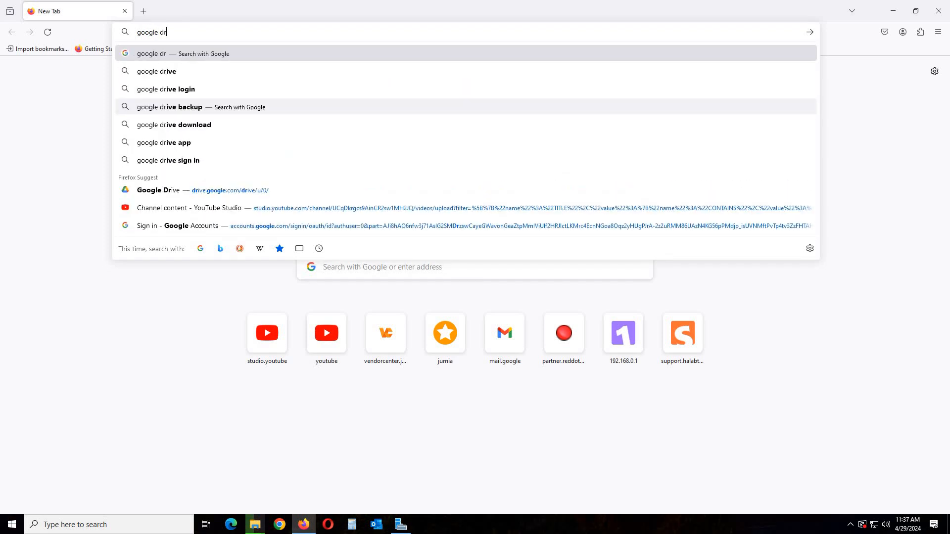
{"action": "type", "text": "ive"}
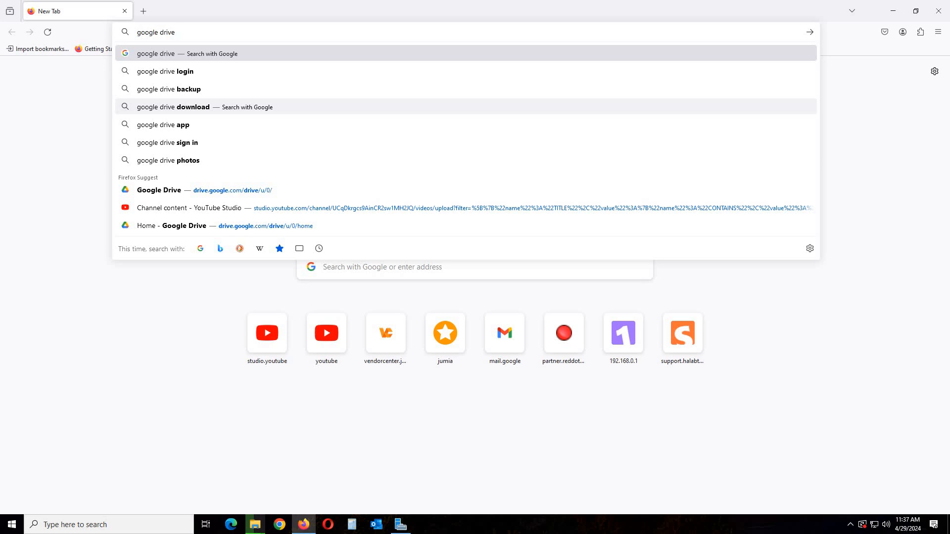
{"action": "type", "text": " dow"}
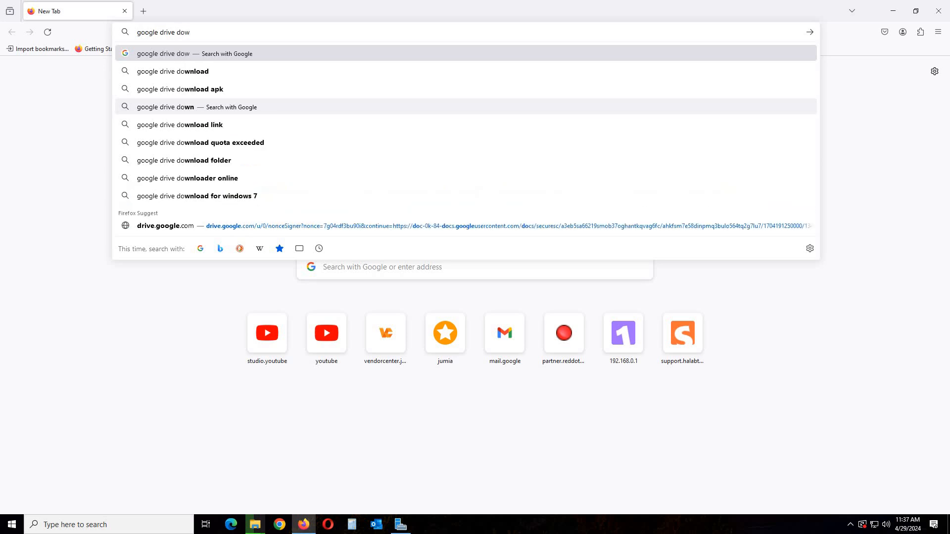
{"action": "left_click", "coordinate": [211, 74]}
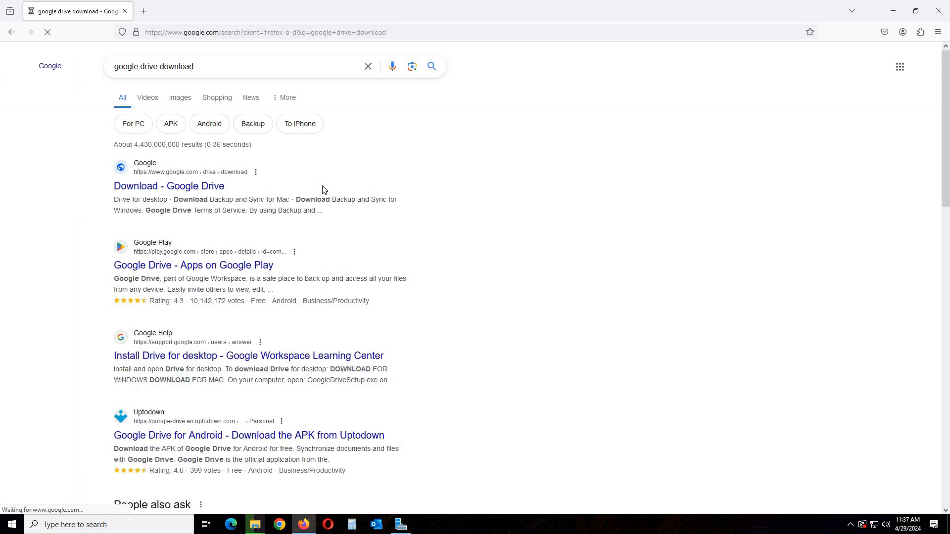
{"action": "left_click", "coordinate": [140, 189]}
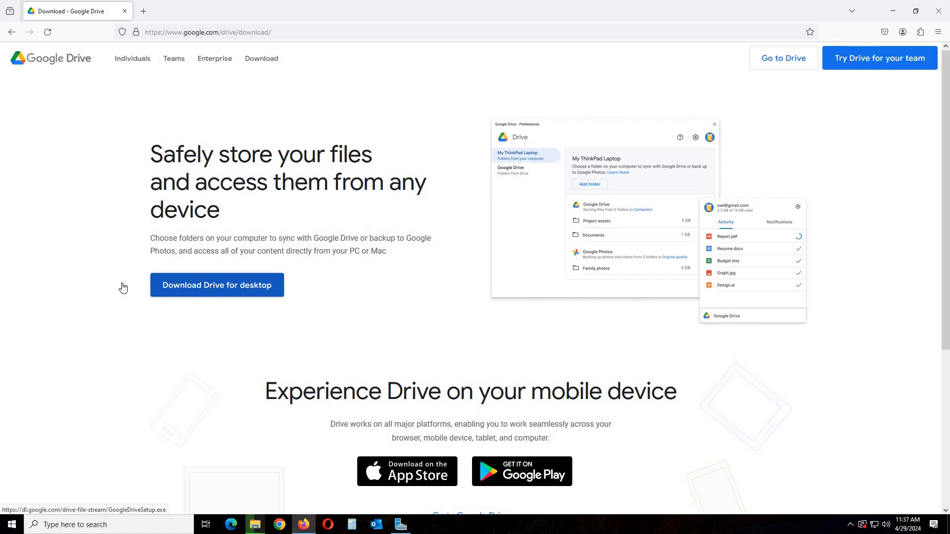
Download Drive for desktop and save the GoogleDriveSetup file in the Downloads folder.
{"action": "left_click", "coordinate": [178, 287]}
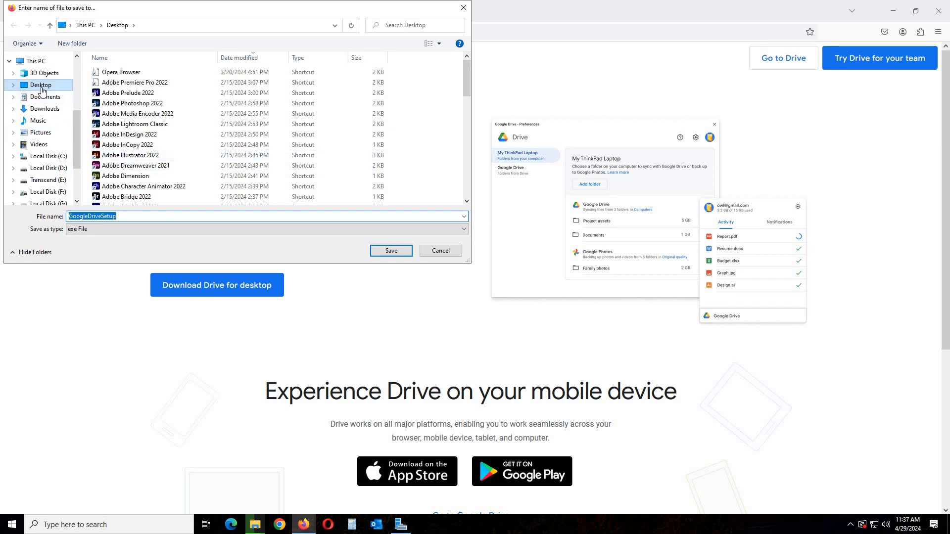
{"action": "left_click", "coordinate": [45, 110]}
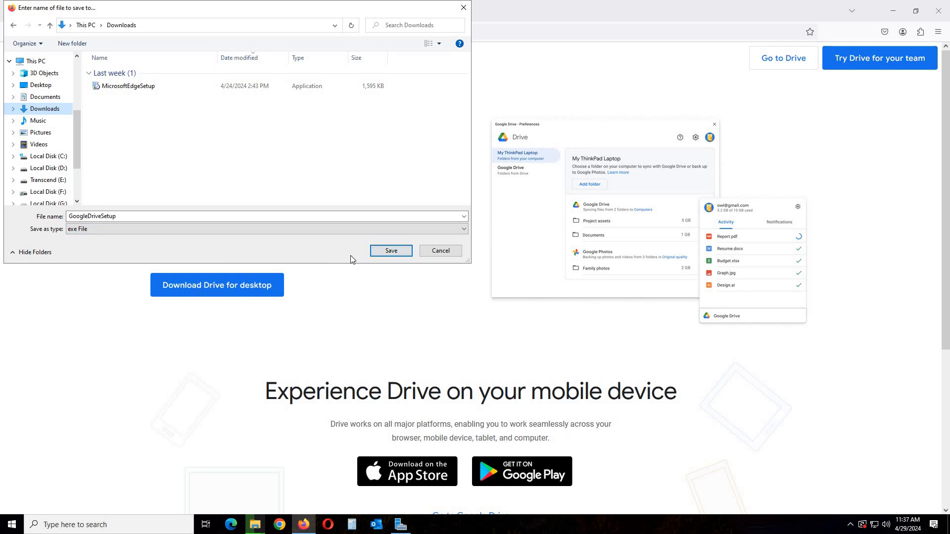
{"action": "left_click", "coordinate": [389, 253]}
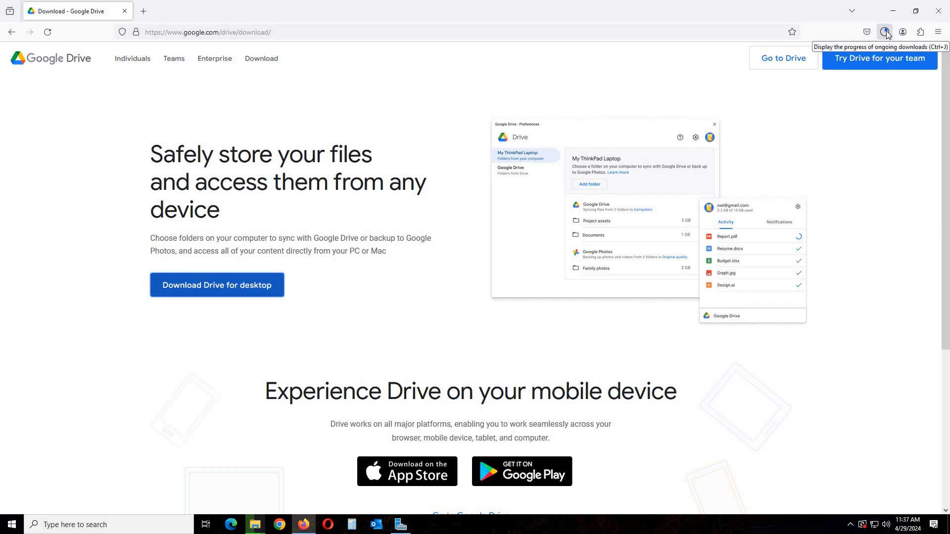
Show the downloaded GoogleDriveSetup file in its folder, run it and close the folder window.
{"action": "left_click", "coordinate": [886, 33]}
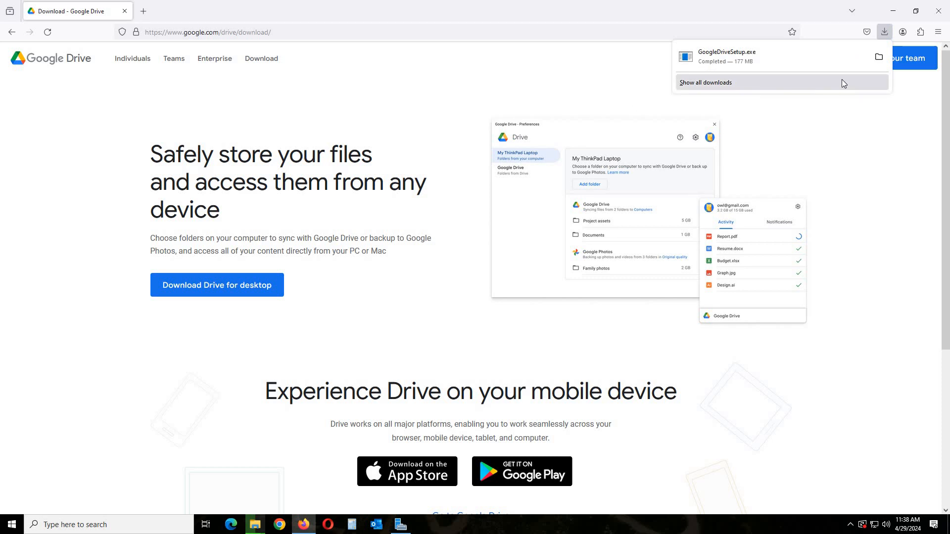
{"action": "left_click", "coordinate": [879, 57]}
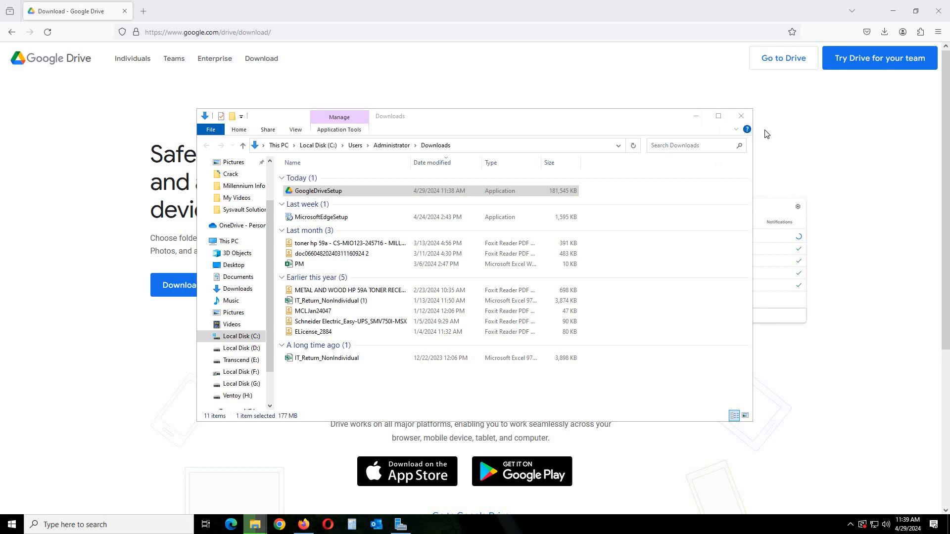
{"action": "left_click", "coordinate": [741, 115]}
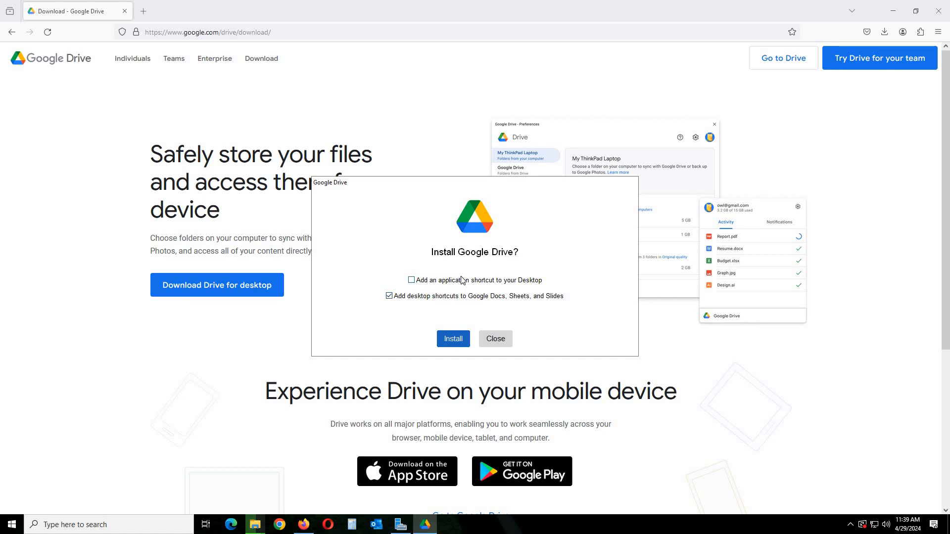
Install Google Drive with a desktop application shortcut but without the Docs, Sheets, and Slides shortcuts, and close the browser.
{"action": "left_click", "coordinate": [409, 282]}
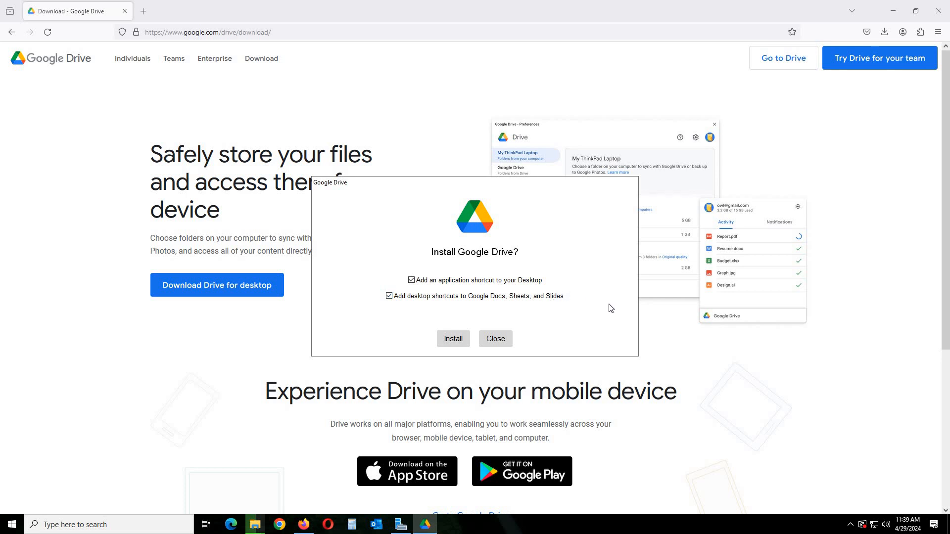
{"action": "left_click", "coordinate": [389, 296]}
{"action": "left_click", "coordinate": [454, 339]}
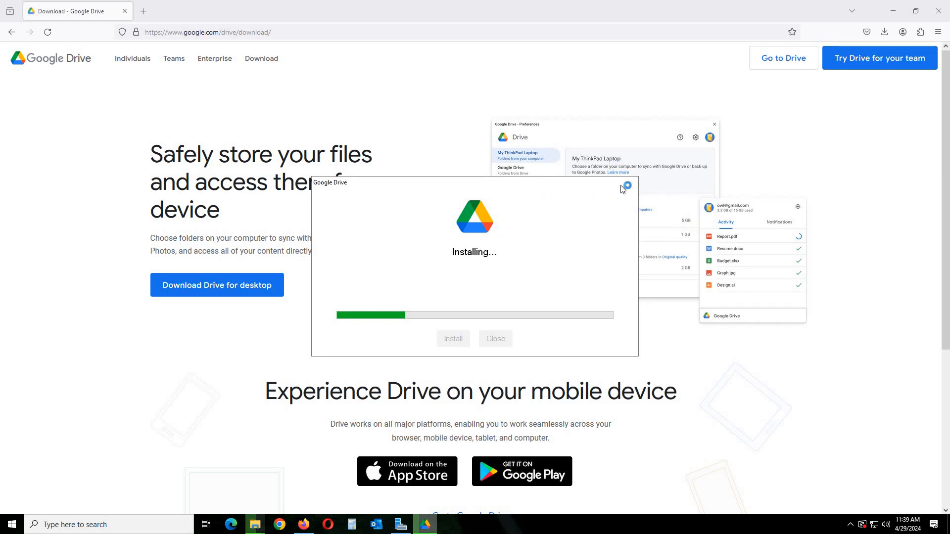
{"action": "left_click", "coordinate": [947, 17]}
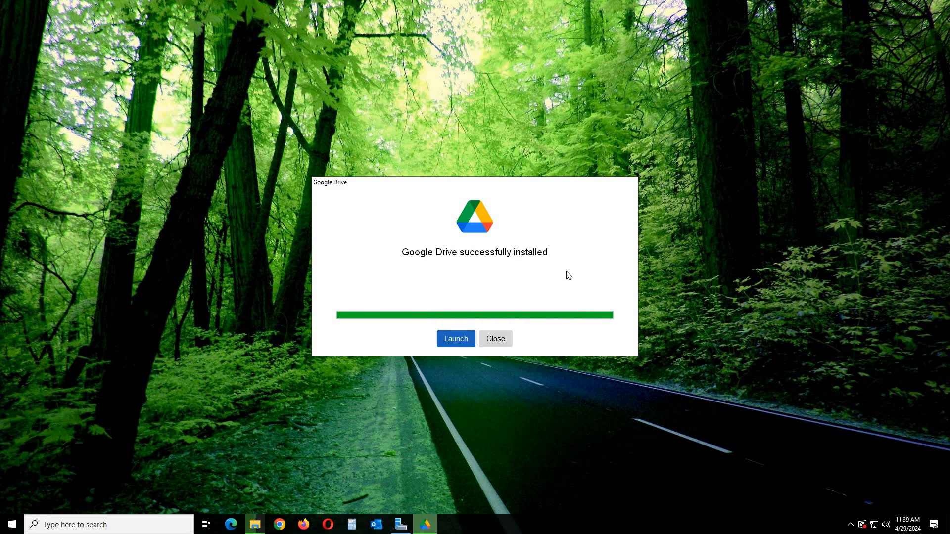
Launch the installed Google Drive and sign in with the first Google account listed, closing the browser when authorized.
{"action": "left_click", "coordinate": [450, 339]}
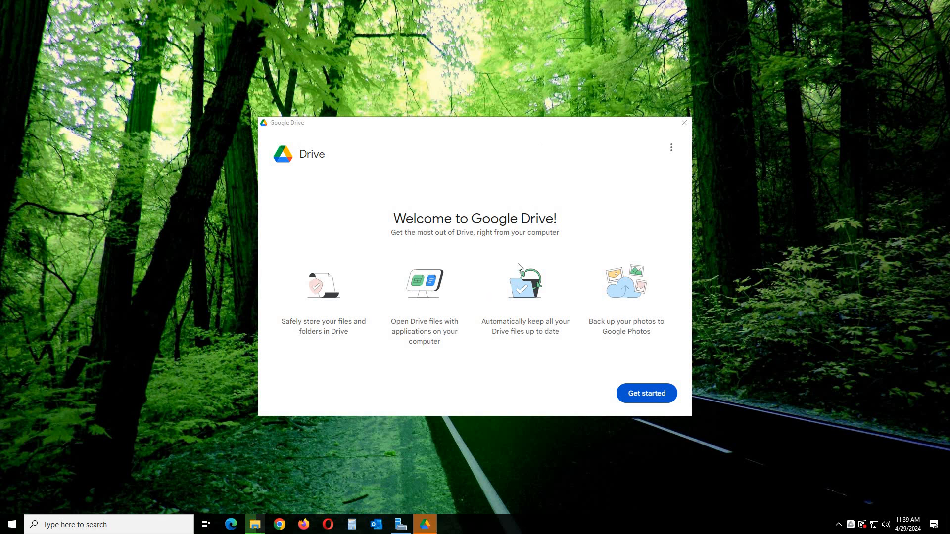
{"action": "left_click", "coordinate": [656, 393]}
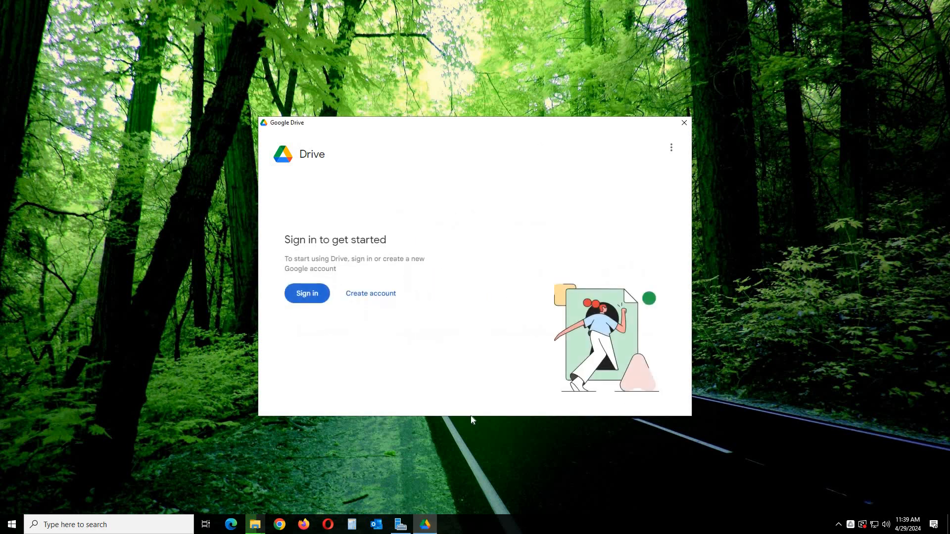
{"action": "left_click", "coordinate": [307, 296]}
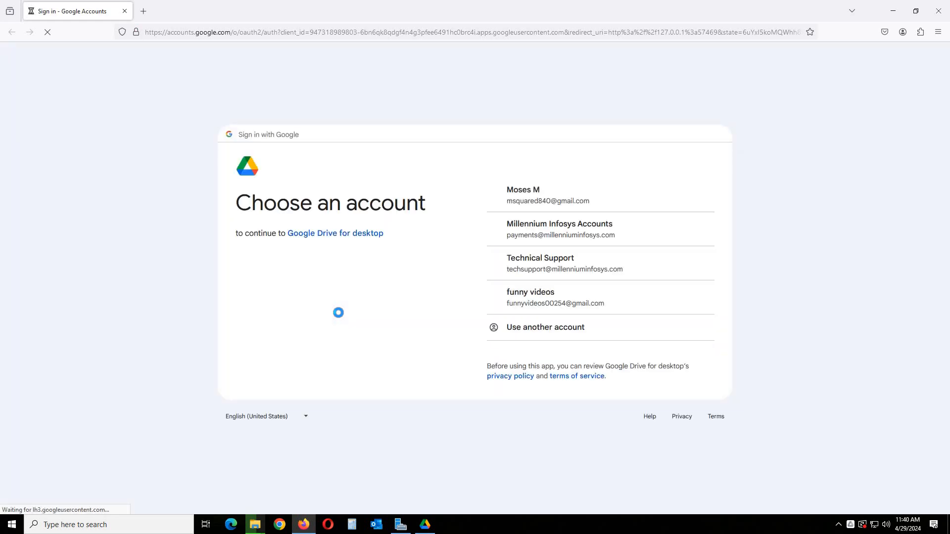
{"action": "left_click", "coordinate": [525, 195]}
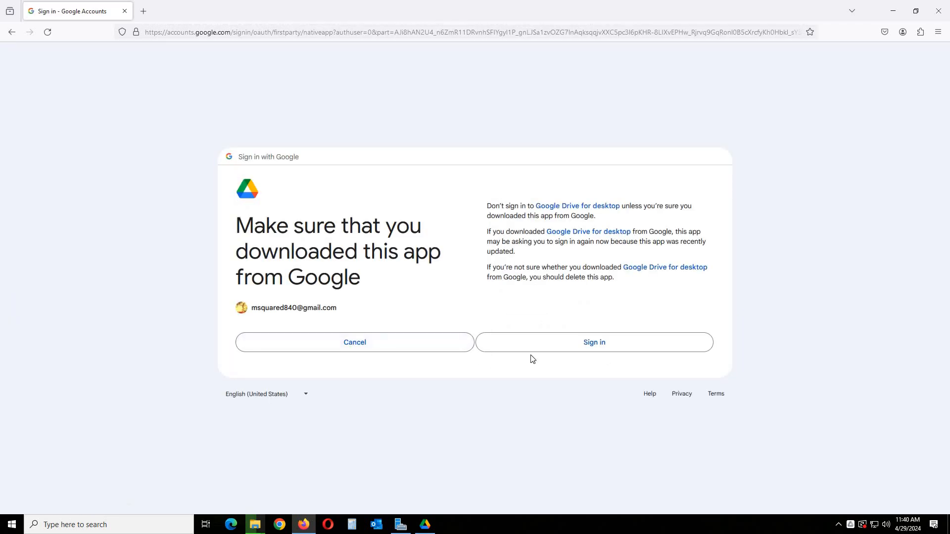
{"action": "left_click", "coordinate": [574, 345]}
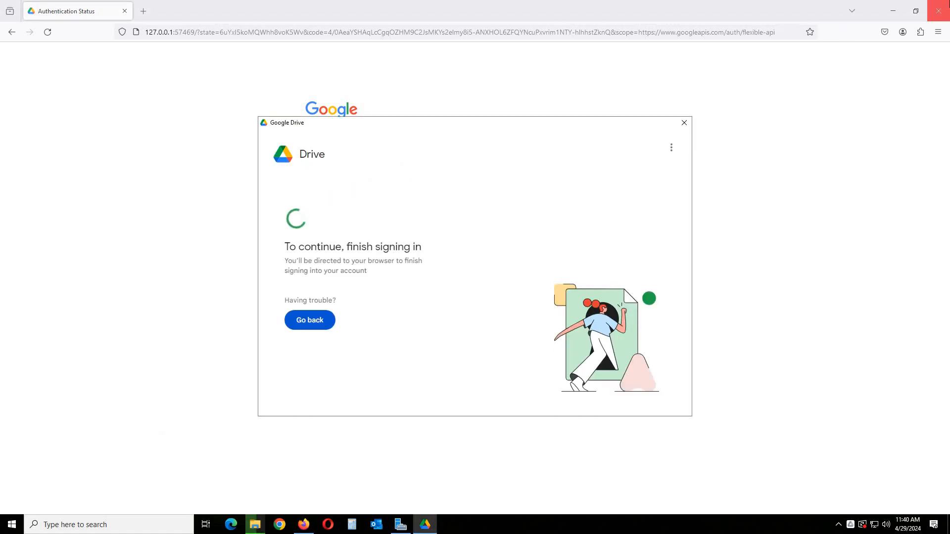
{"action": "left_click", "coordinate": [939, 10]}
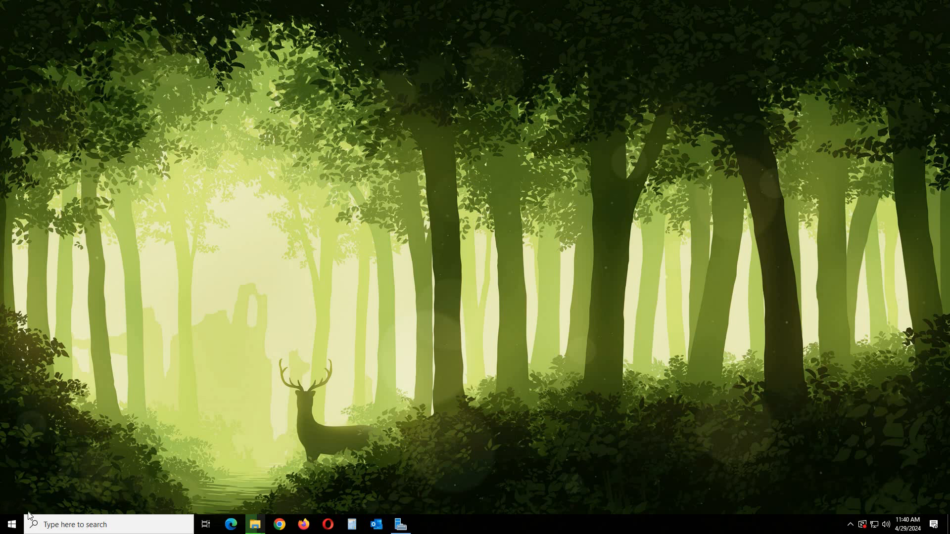
Find and open This PC through the Windows search.
{"action": "left_click", "coordinate": [10, 526]}
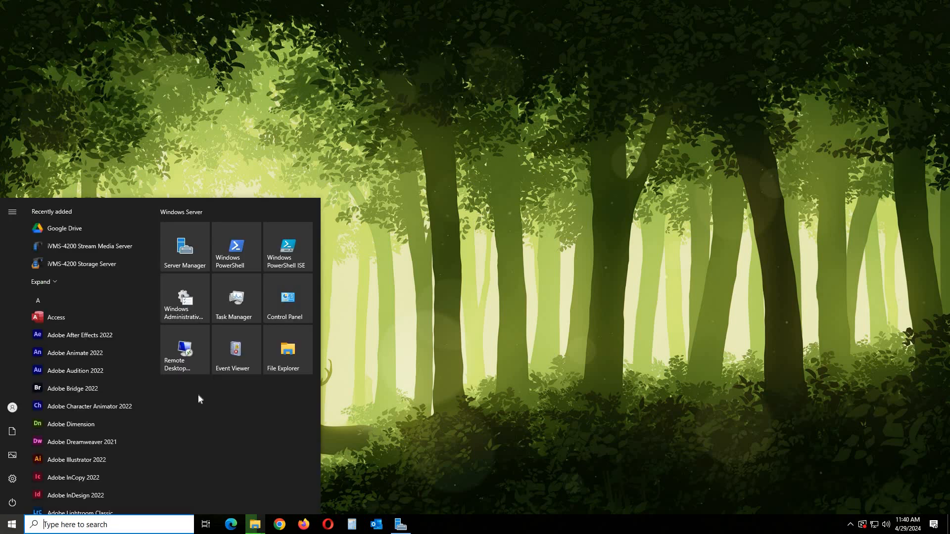
{"action": "type", "text": "th"}
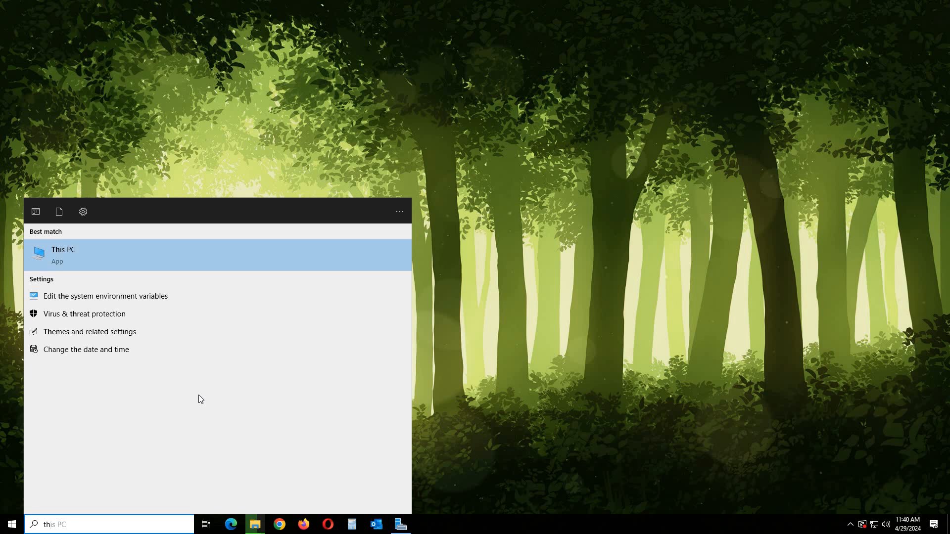
{"action": "key", "text": "Return"}
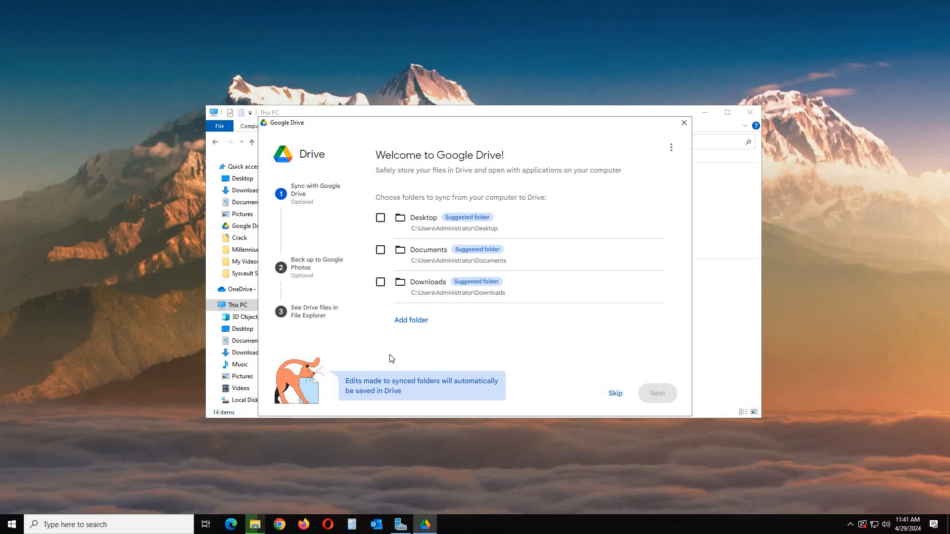
Finish the Drive setup without folder sync or Google Photos backup, and open the Google Drive (I:) drive.
{"action": "left_click", "coordinate": [616, 395]}
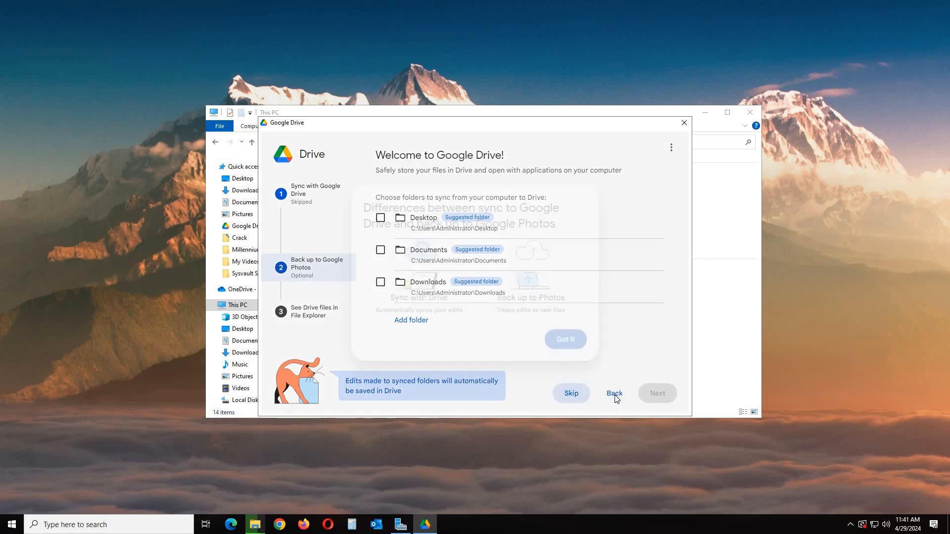
{"action": "left_click", "coordinate": [564, 340]}
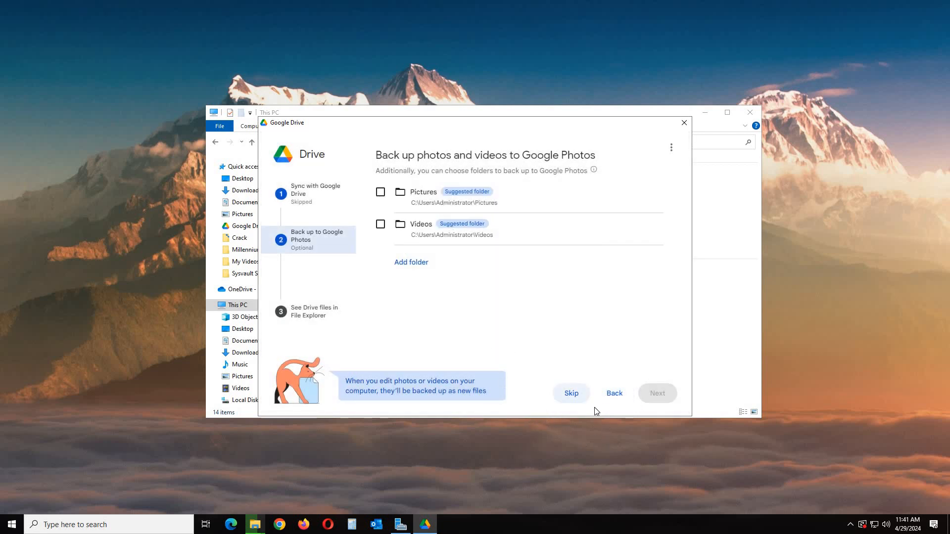
{"action": "left_click", "coordinate": [575, 394]}
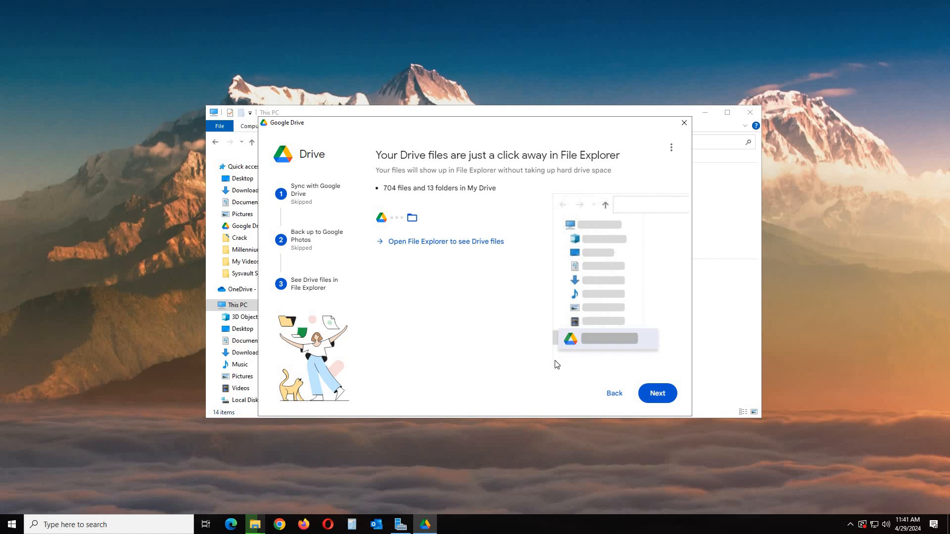
{"action": "left_click", "coordinate": [657, 394]}
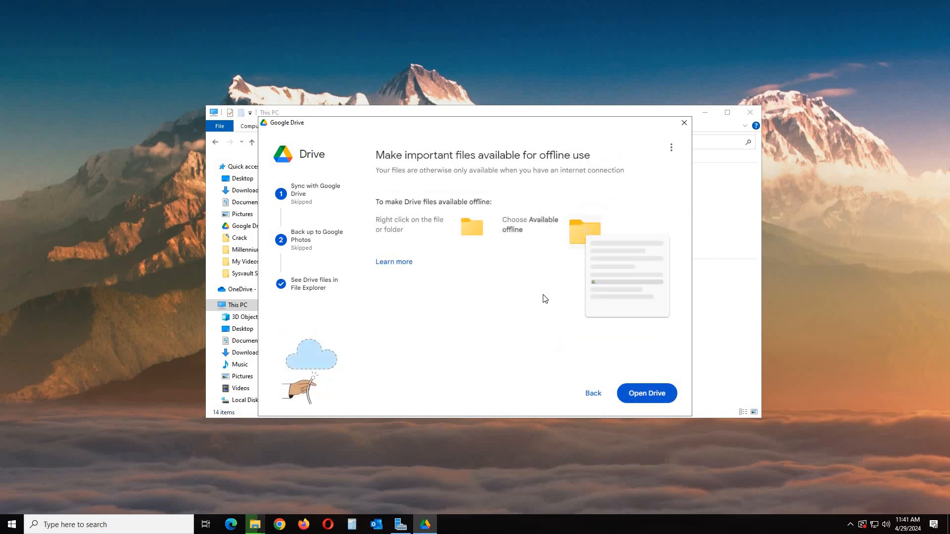
{"action": "left_click", "coordinate": [648, 394]}
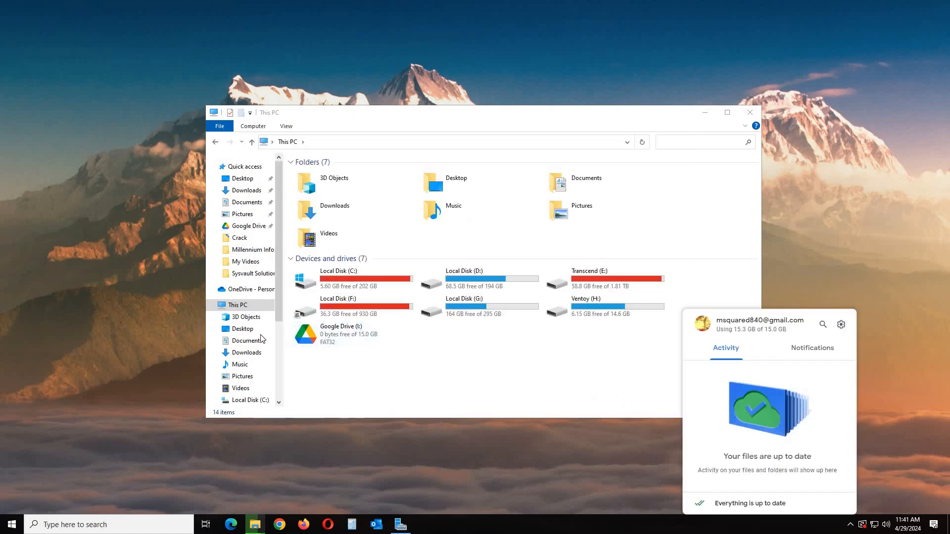
{"action": "double_click", "coordinate": [330, 340]}
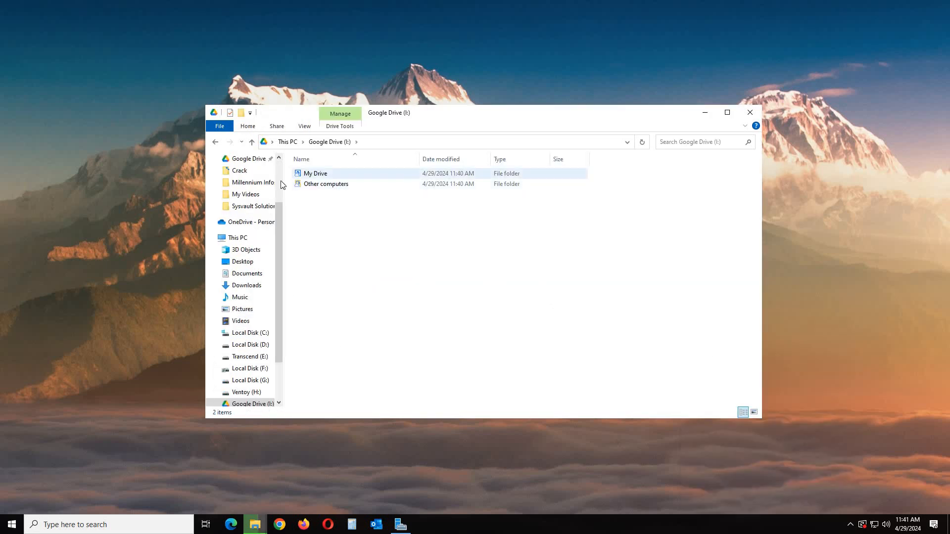